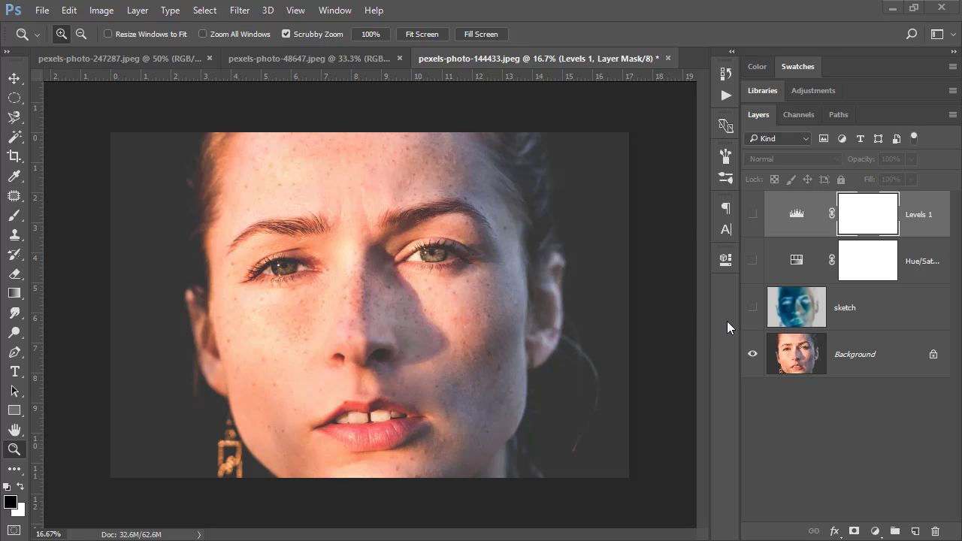
Turn on every layer's visibility to preview the finished sketch
drag(752, 307, 754, 228)
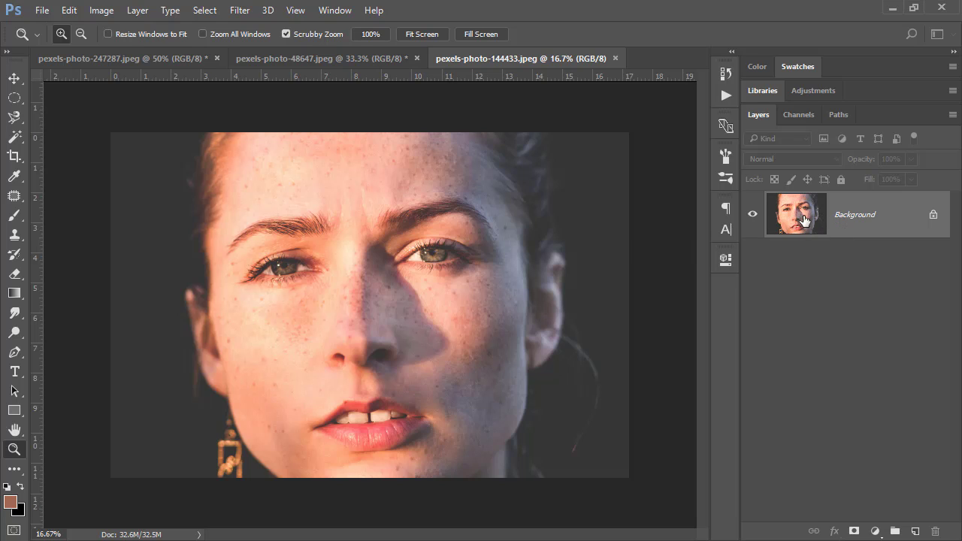
Duplicate the Background layer and rename the copy 'sketch'
mouse_move(804, 229)
mouse_down()
mouse_move(927, 508)
mouse_move(915, 532)
mouse_up()
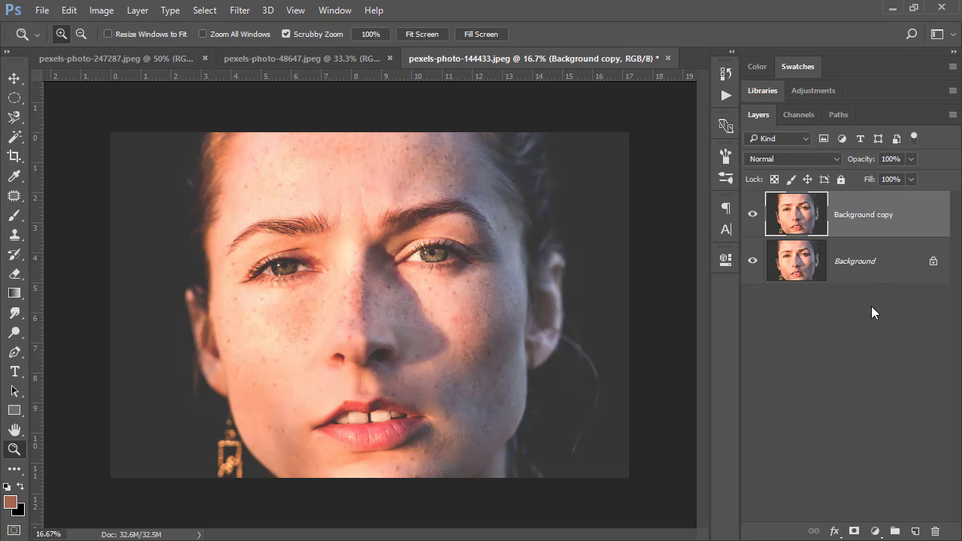
double_click(868, 214)
text(st)
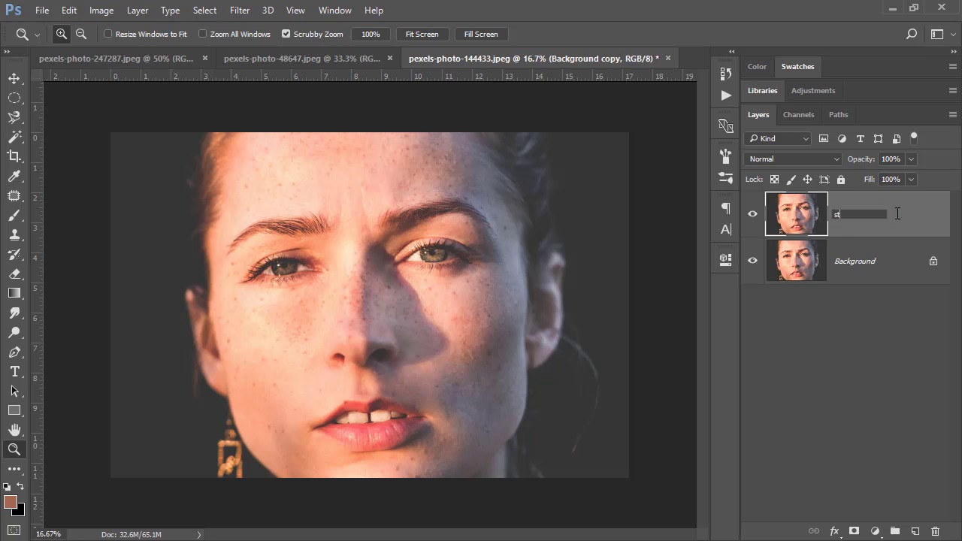
text(etch)
key(Return)
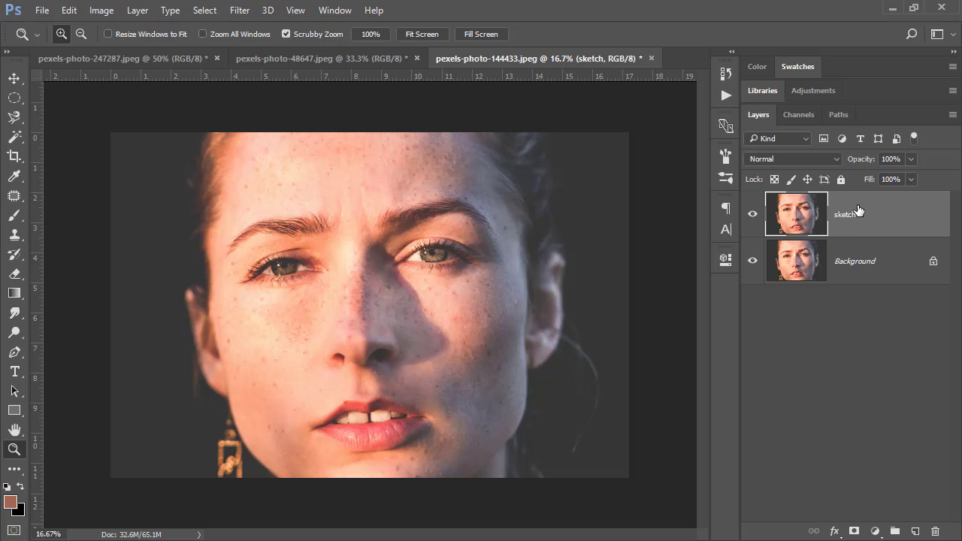
Set the sketch layer's blend mode to Color Dodge after briefly trying Overlay
click(776, 158)
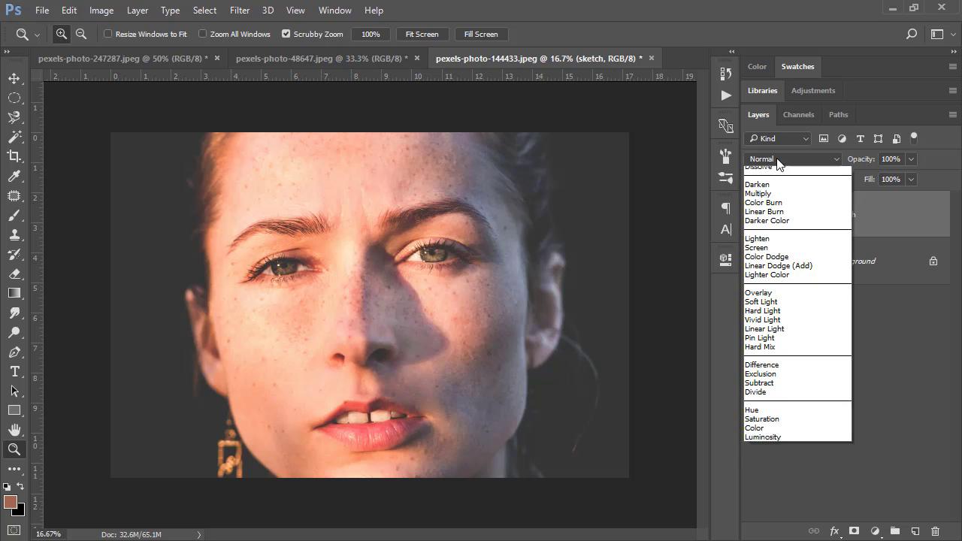
click(773, 308)
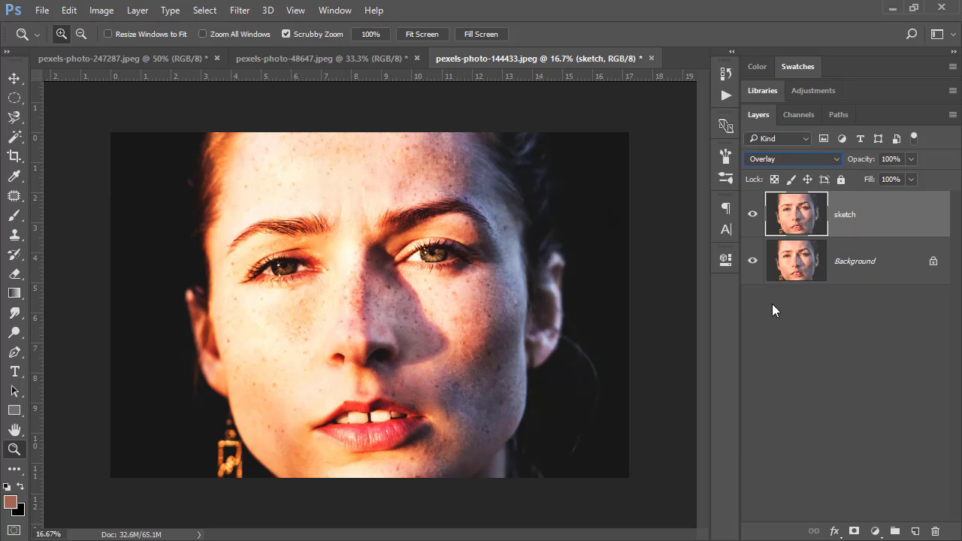
click(796, 159)
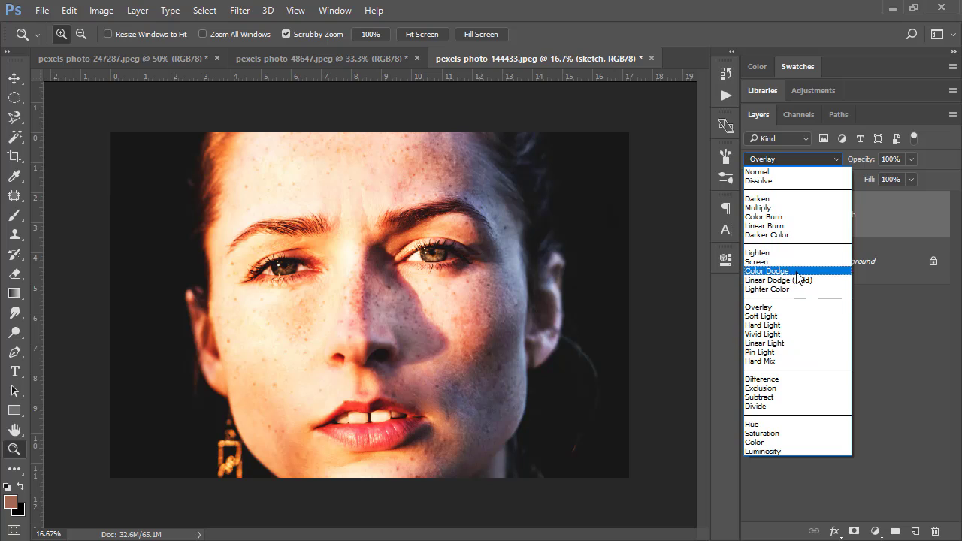
click(798, 272)
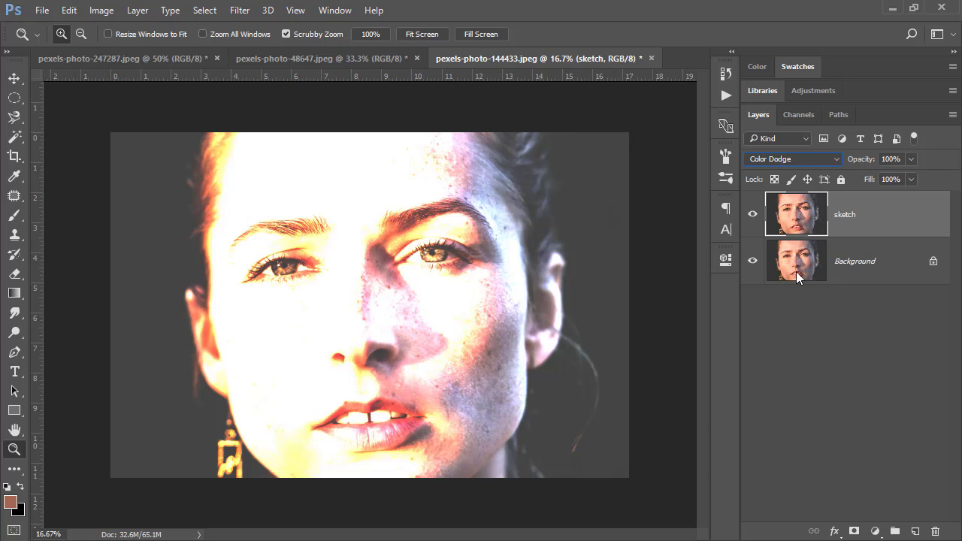
Invert the sketch layer with Ctrl+I and bring up its Gaussian Blur settings
key(ctrl+i)
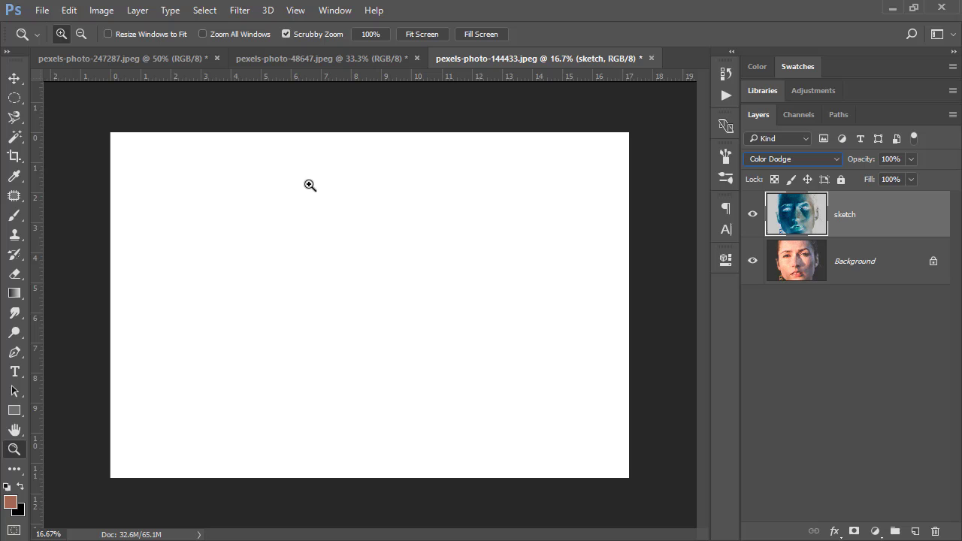
click(242, 15)
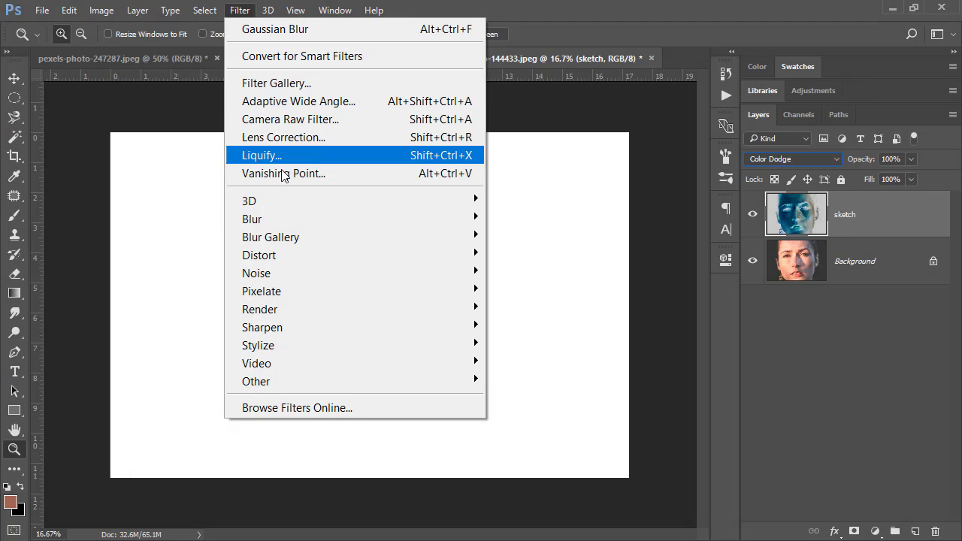
mouse_move(353, 219)
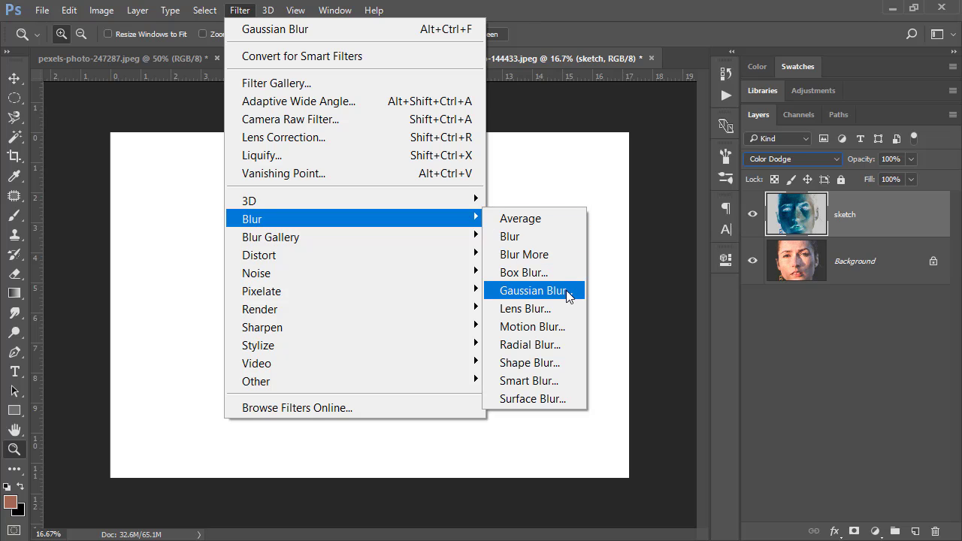
click(565, 293)
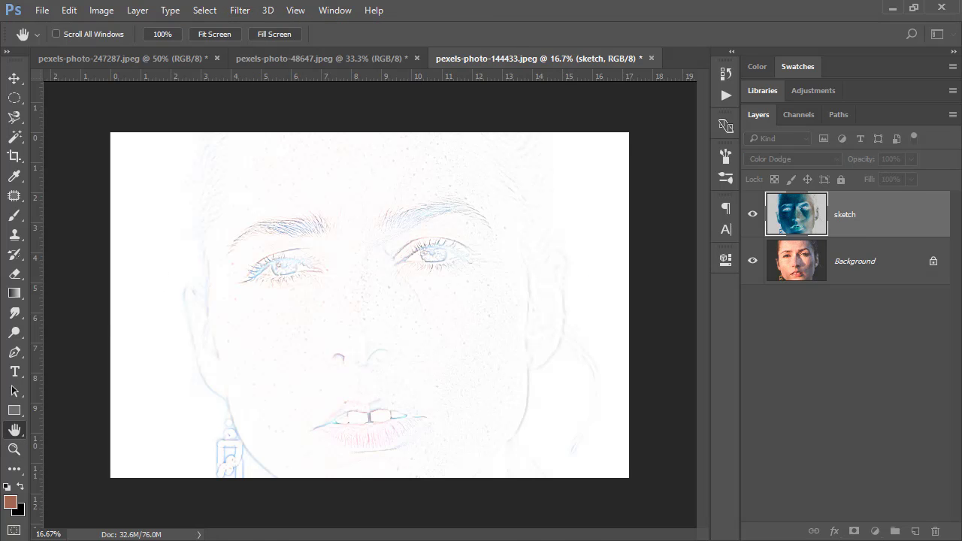
mouse_move(444, 365)
mouse_down()
mouse_move(552, 168)
mouse_move(677, 127)
mouse_up()
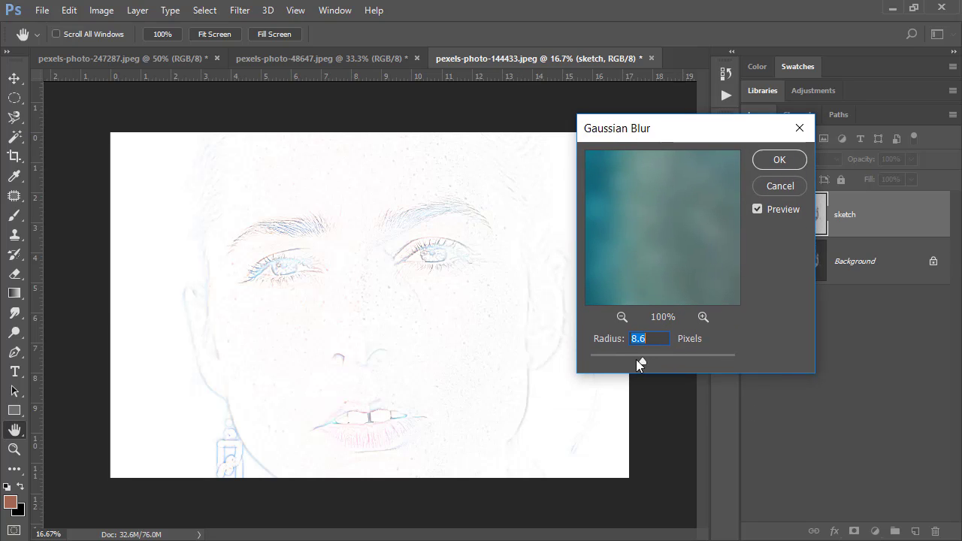
Apply a Gaussian Blur of about 40.1 pixels to the sketch layer
mouse_move(655, 365)
mouse_down()
mouse_move(714, 355)
mouse_move(614, 358)
mouse_move(665, 359)
mouse_up()
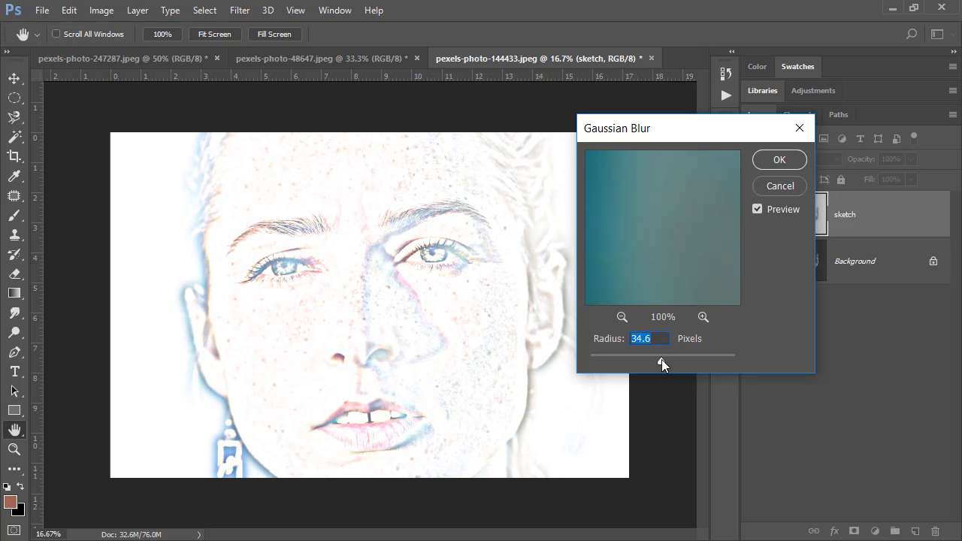
drag(662, 359, 666, 359)
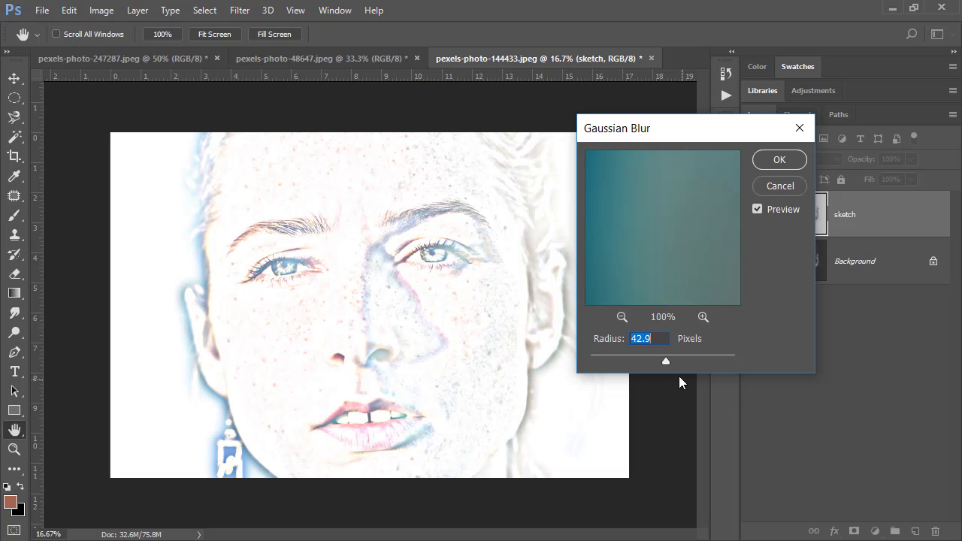
click(680, 362)
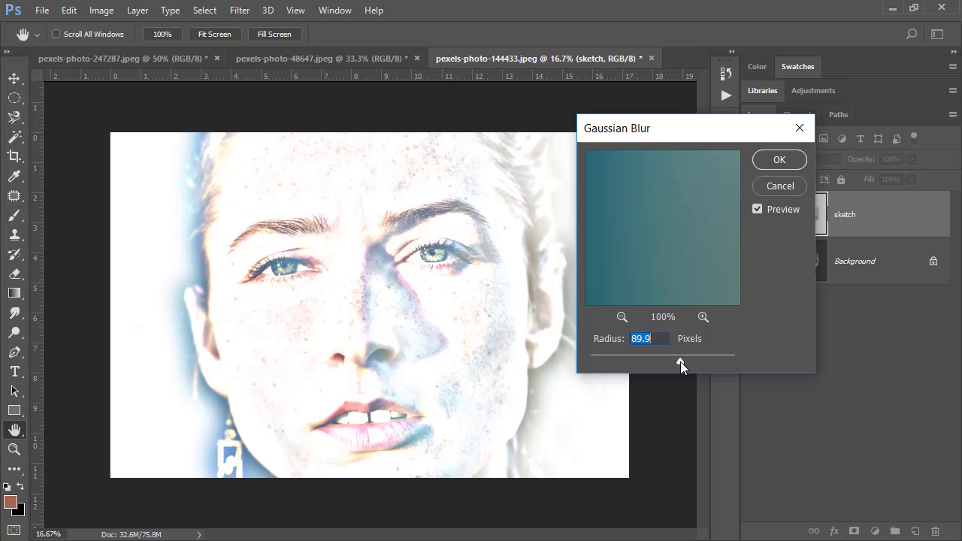
drag(680, 361, 712, 361)
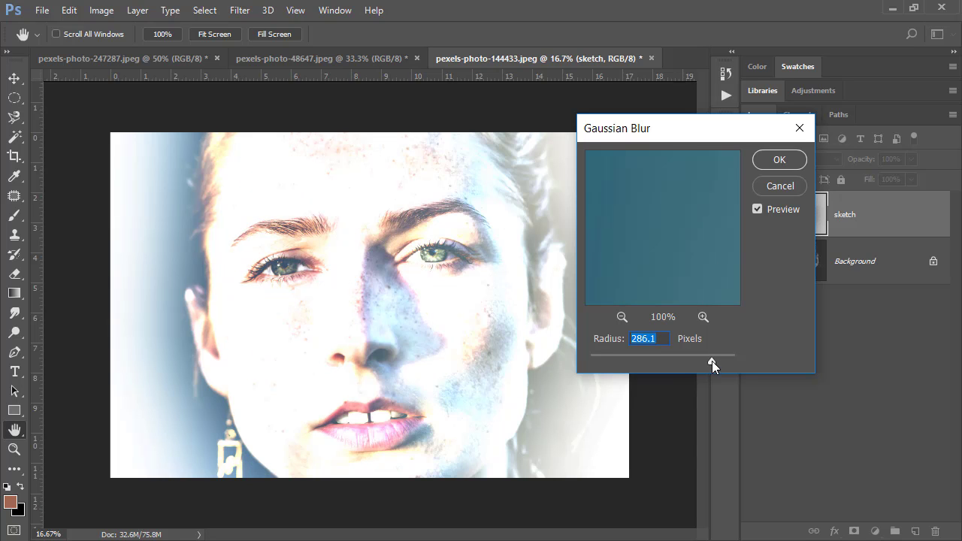
drag(712, 361, 664, 360)
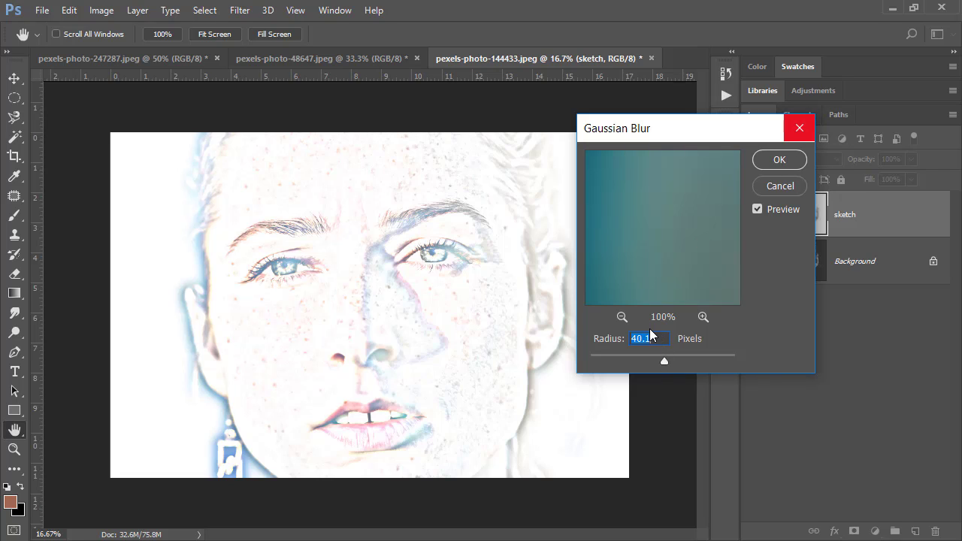
click(779, 160)
key(z)
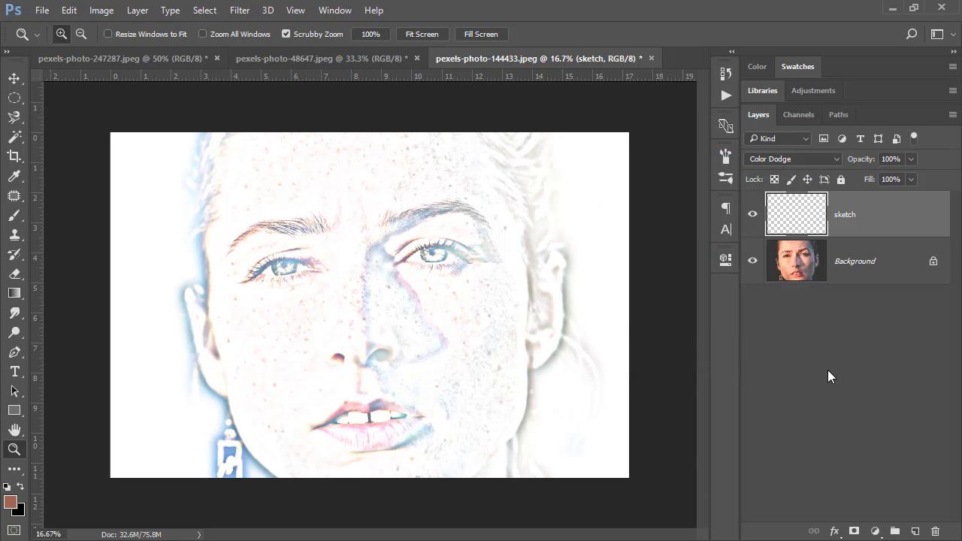
Add a Hue/Saturation adjustment layer with Saturation at -100
click(875, 531)
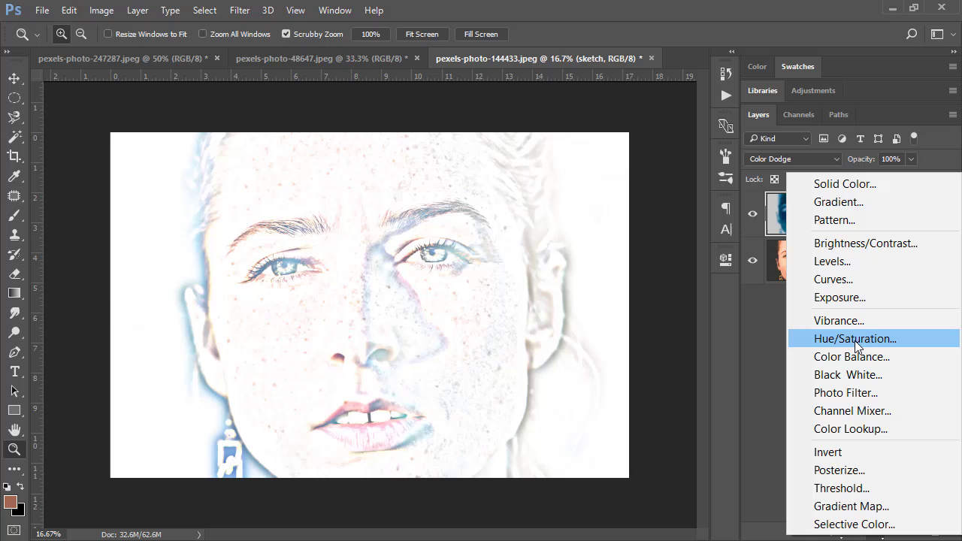
click(857, 340)
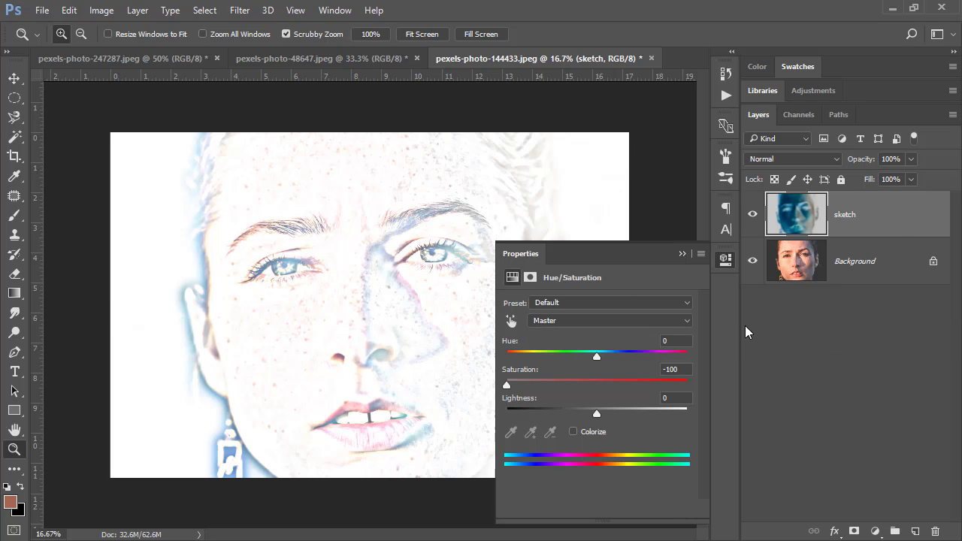
drag(596, 386, 490, 386)
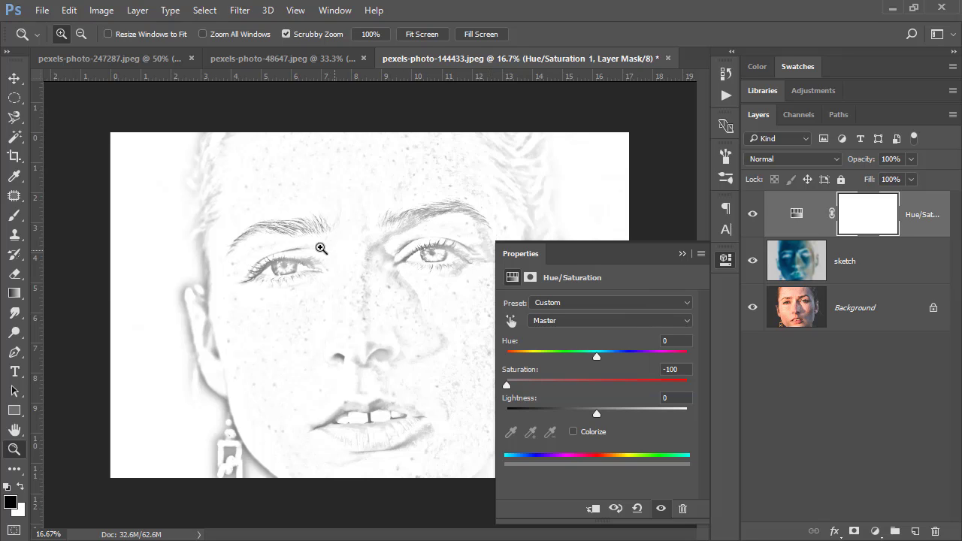
click(681, 254)
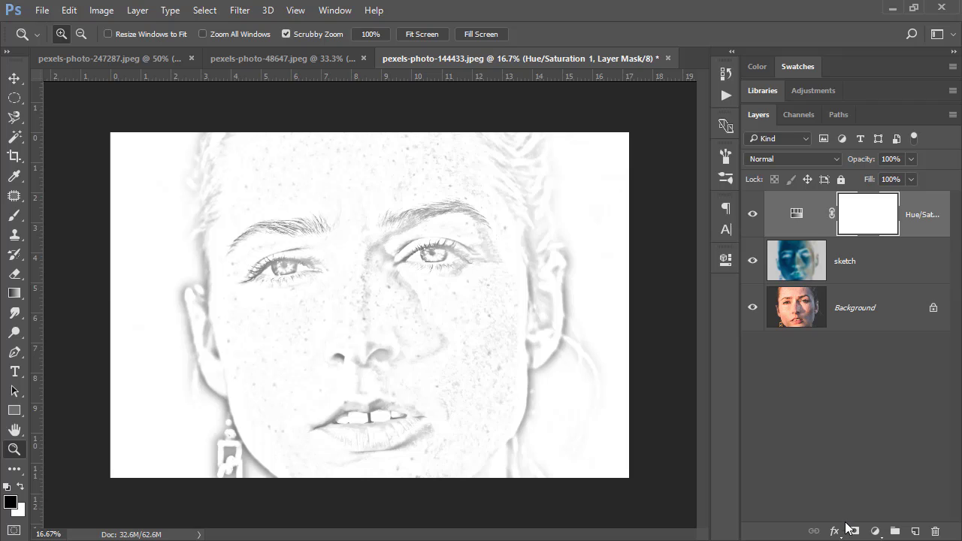
Add a Levels adjustment layer with black 44, midtones 0.43 and white 250
click(875, 531)
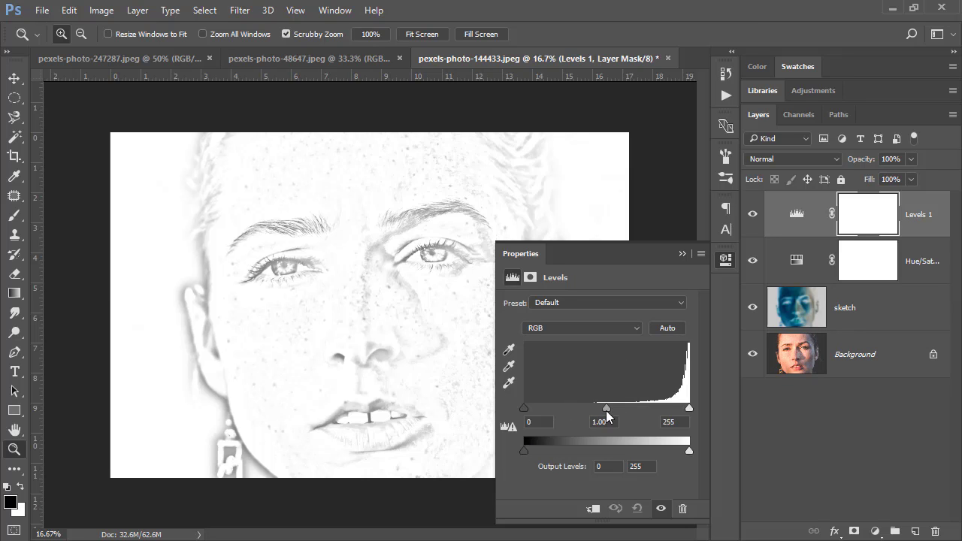
drag(606, 408, 687, 409)
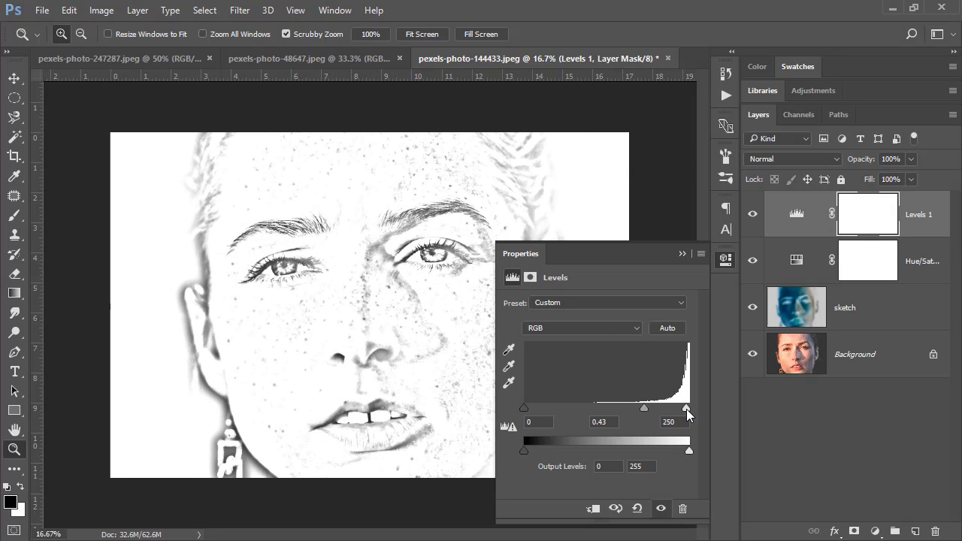
drag(528, 409, 553, 408)
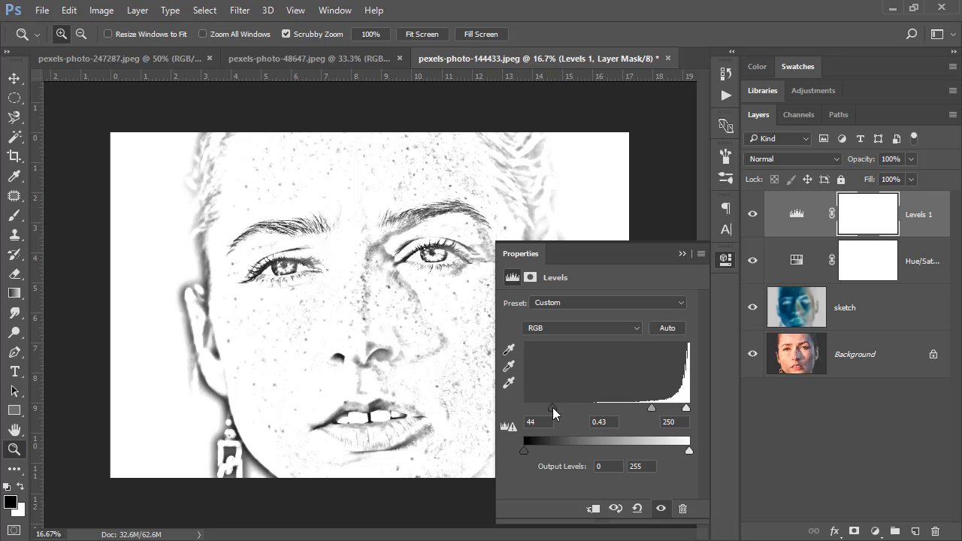
click(680, 251)
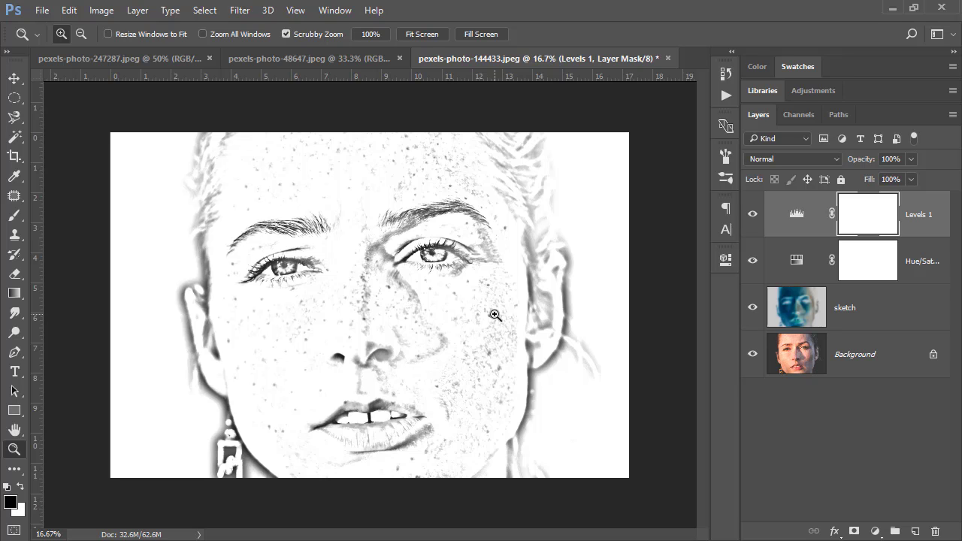
mouse_move(752, 215)
mouse_down()
mouse_move(751, 322)
mouse_move(755, 218)
mouse_up()
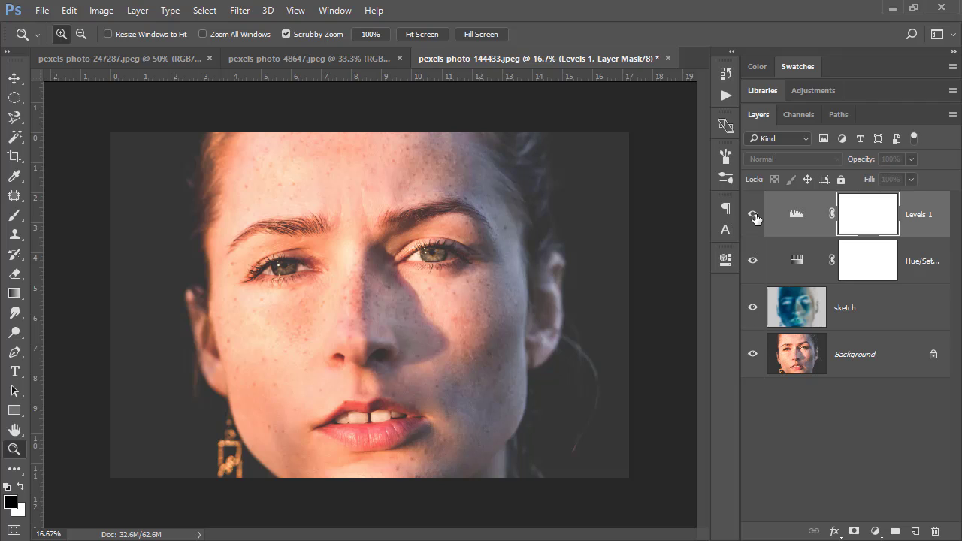